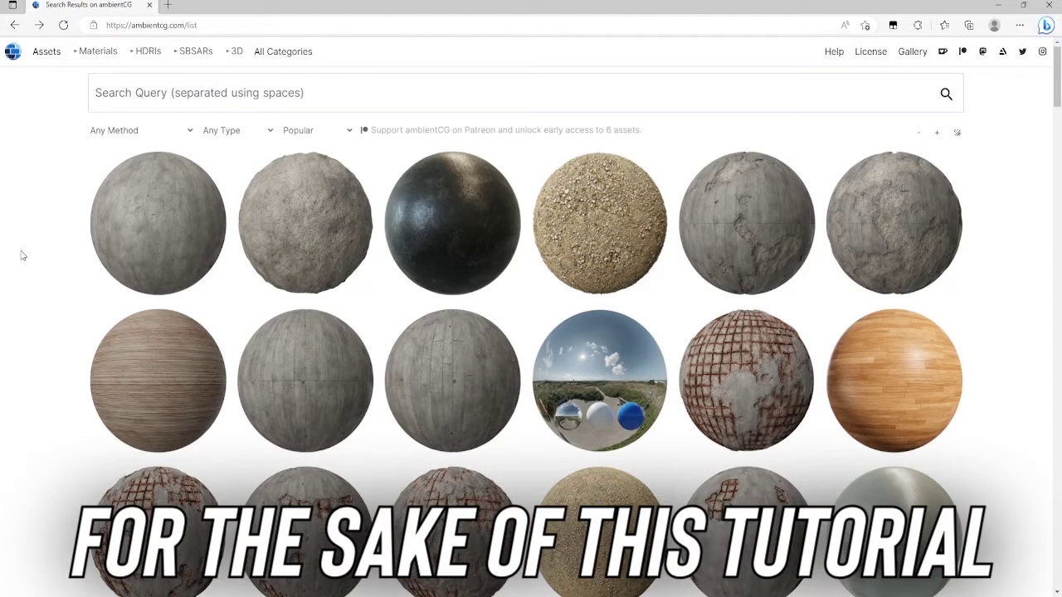
Step: Download Wood Floor 051's 4K-JPG pack from ambientCG and copy its six texture maps into Downloads
{"action": "left_click", "coordinate": [901, 376]}
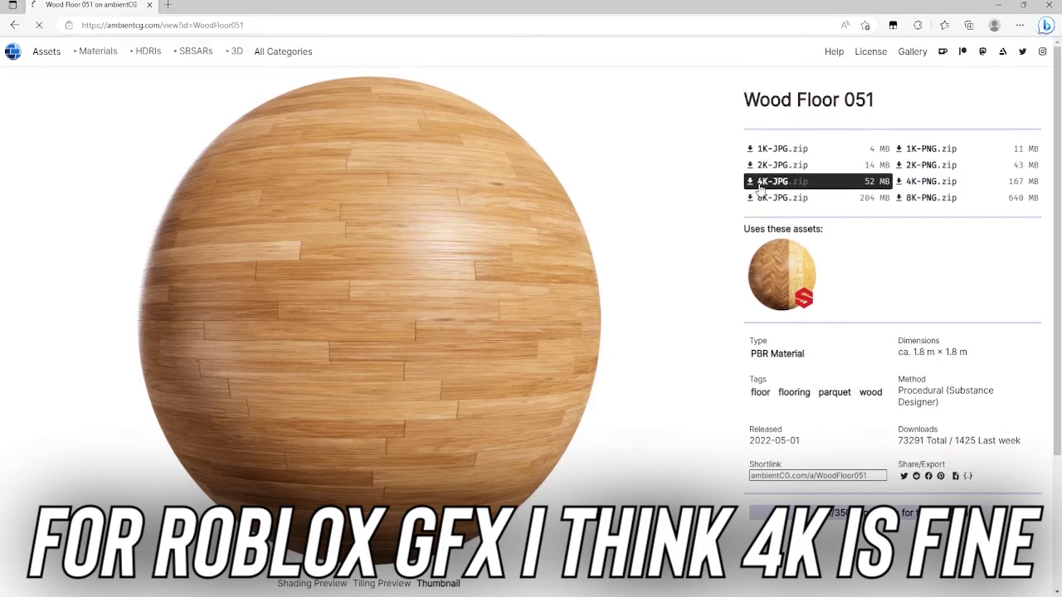
{"action": "left_click", "coordinate": [757, 186]}
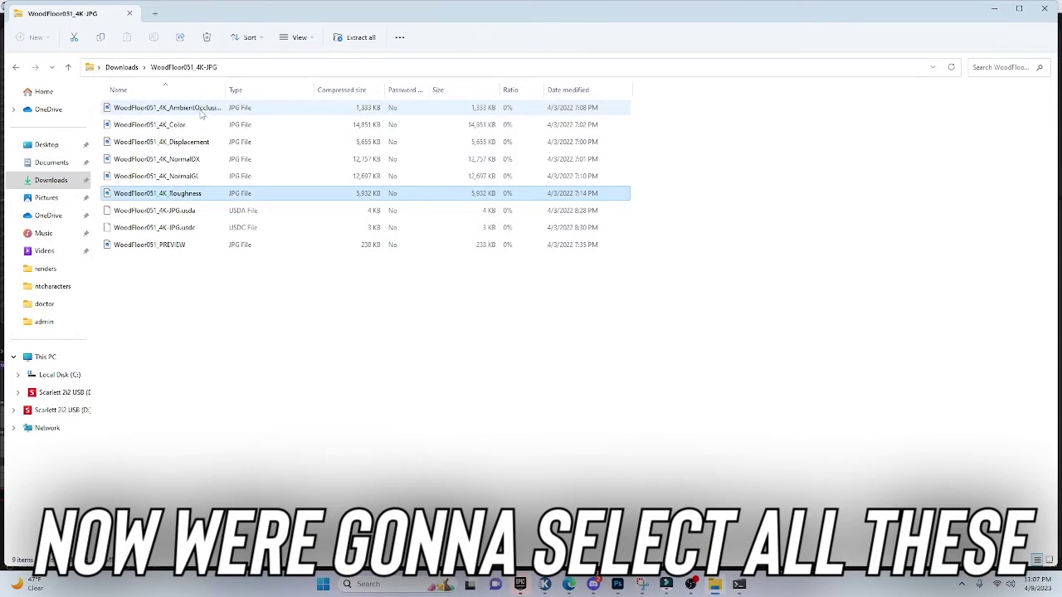
{"action": "left_click", "coordinate": [200, 114], "text": "shift"}
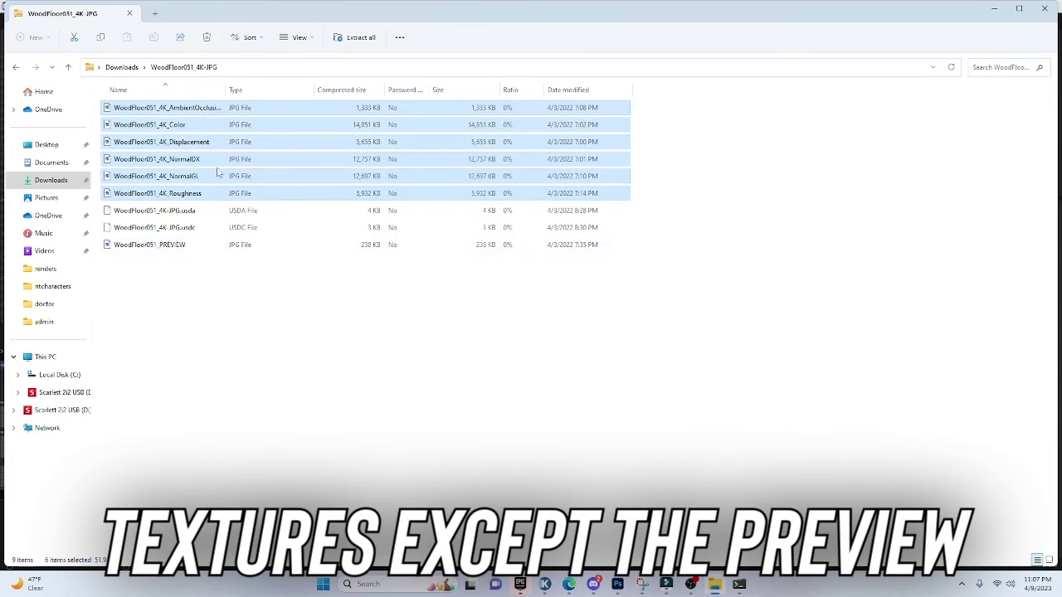
{"action": "left_click_drag", "start_coordinate": [218, 172], "coordinate": [28, 182]}
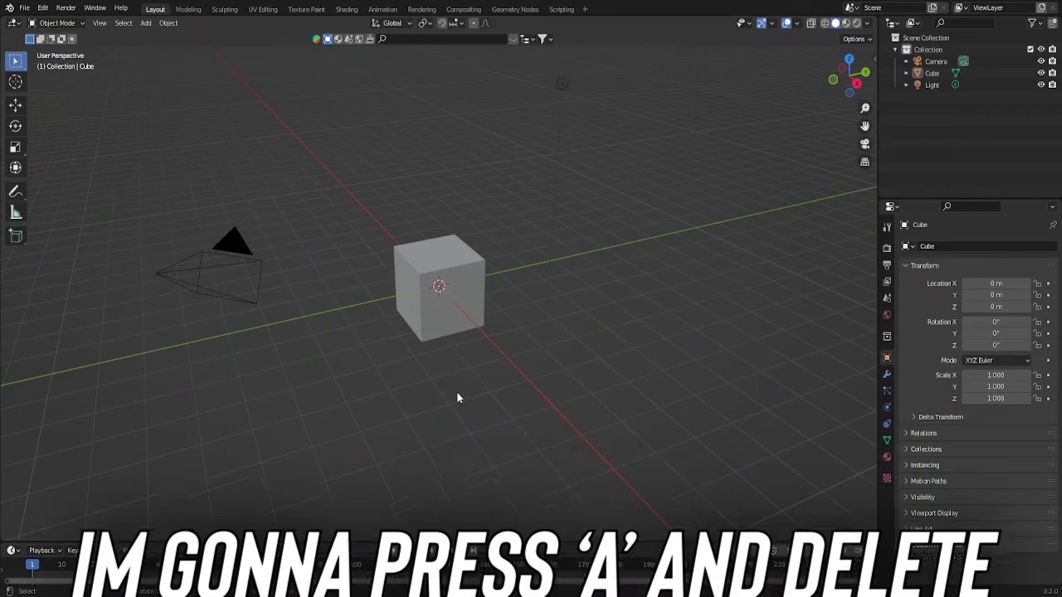
Step: Delete the default cube, camera and light, then add a plane scaled to 7.978
{"action": "key", "text": "a"}
{"action": "right_click", "coordinate": [458, 439]}
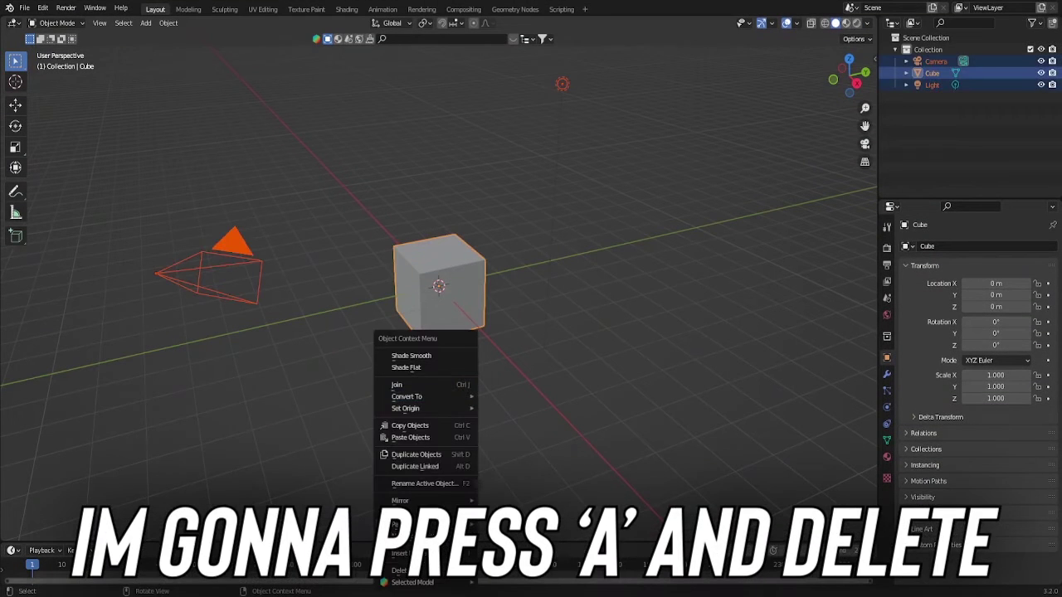
{"action": "left_click", "coordinate": [400, 571]}
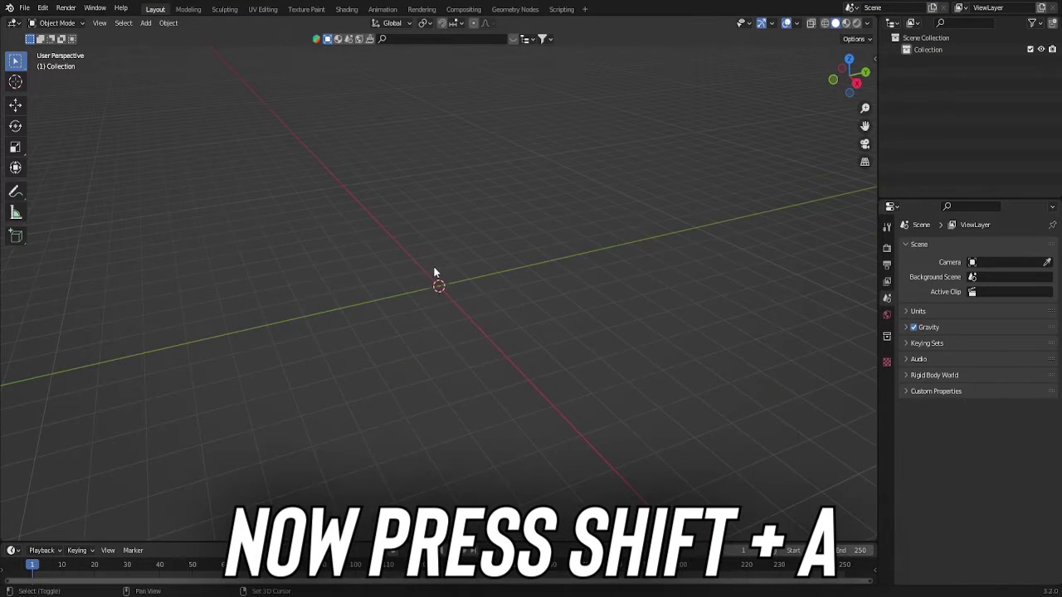
{"action": "key", "text": "shift+a"}
{"action": "left_click", "coordinate": [479, 268]}
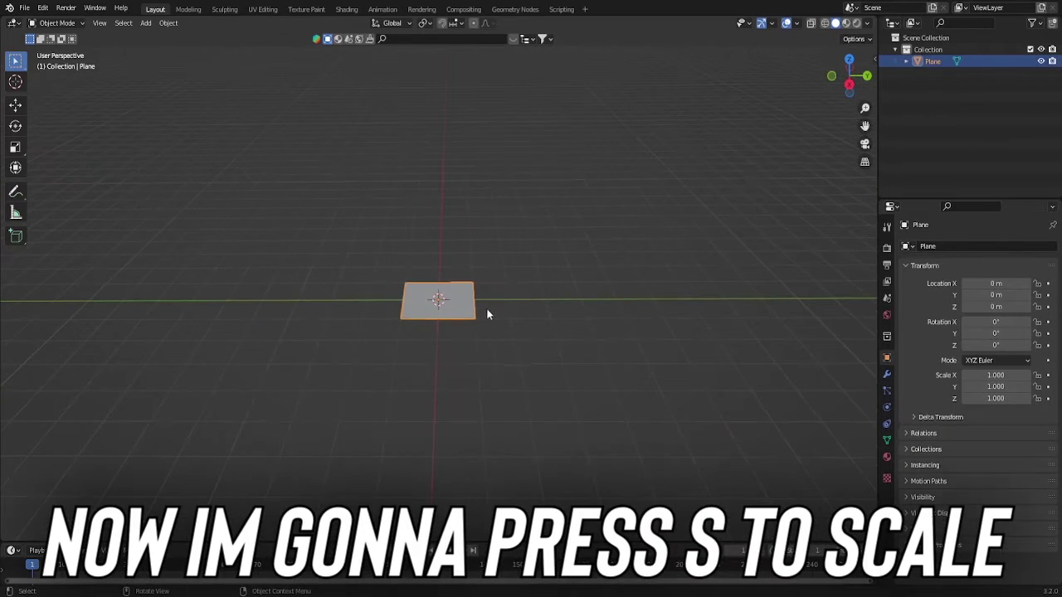
{"action": "key", "text": "s"}
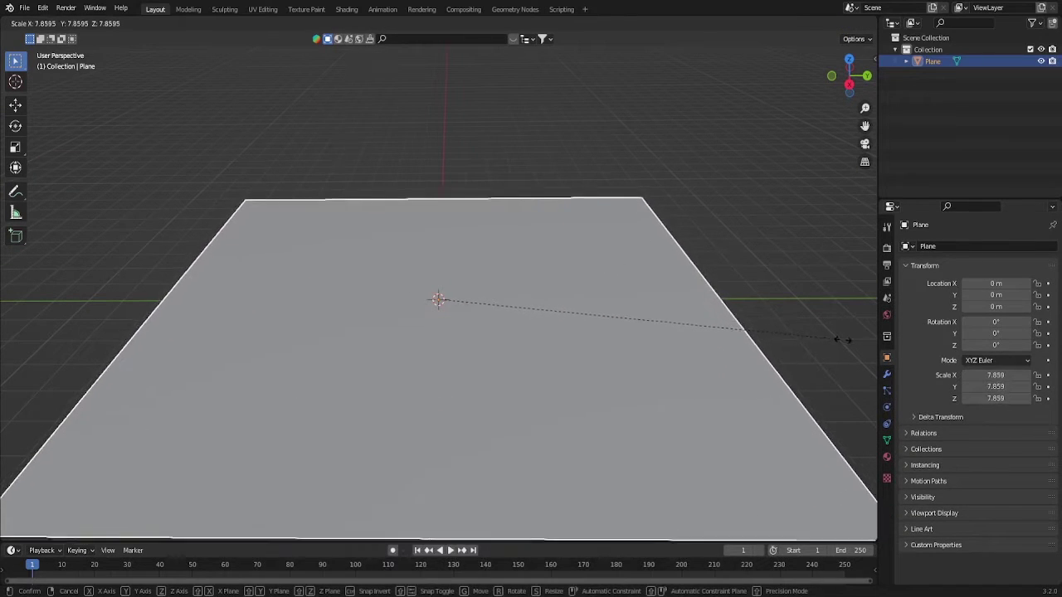
{"action": "left_click", "coordinate": [848, 340]}
Step: Subdivide the plane's mesh with 70 cuts in Edit Mode and return to Object Mode
{"action": "scroll", "coordinate": [253, 340], "scroll_direction": "down", "scroll_amount": 4}
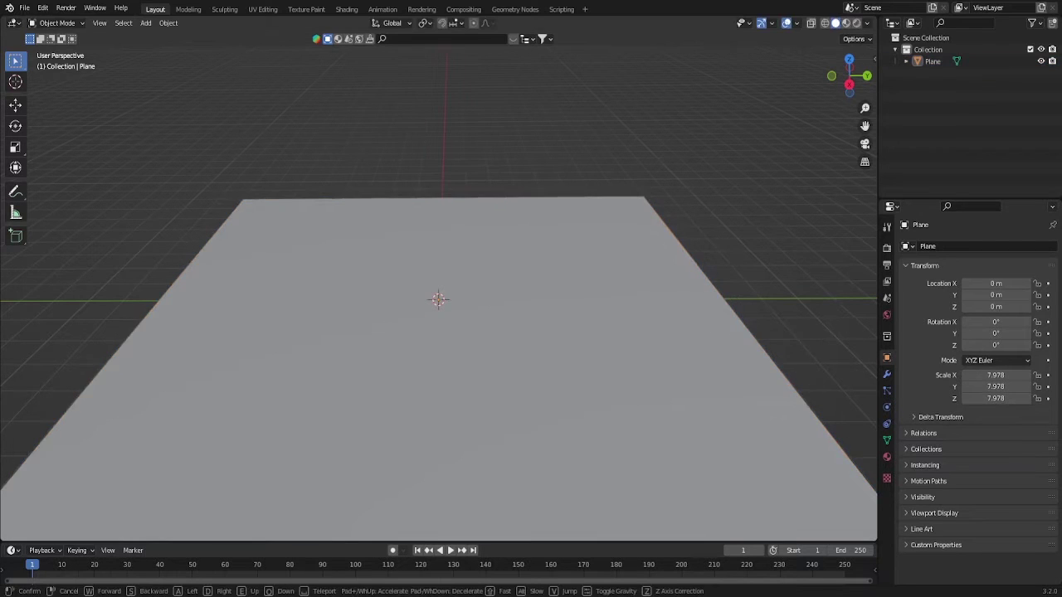
{"action": "key", "text": "Tab"}
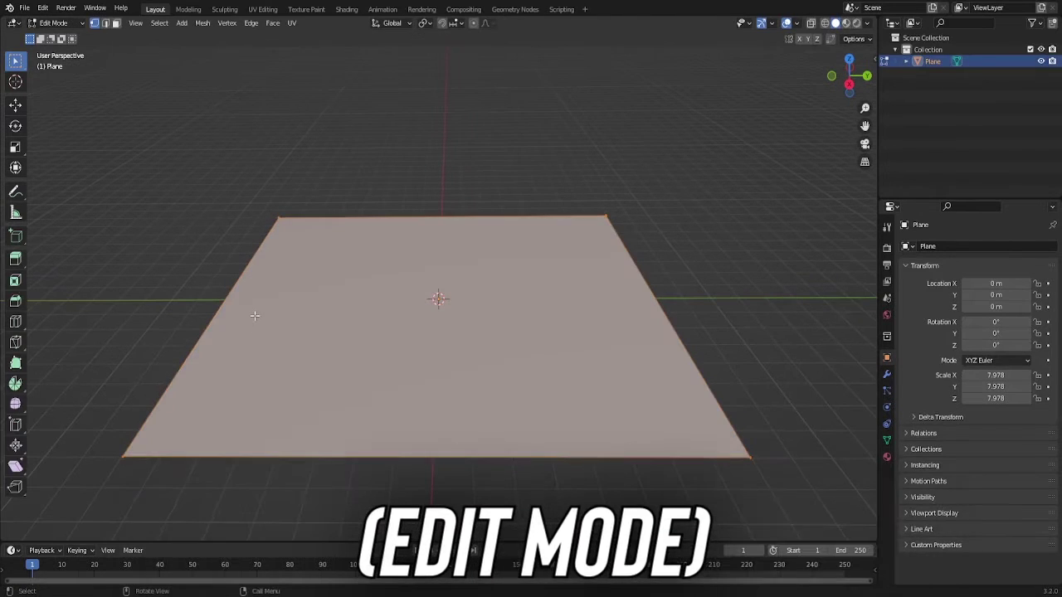
{"action": "right_click", "coordinate": [255, 321]}
{"action": "left_click", "coordinate": [255, 318]}
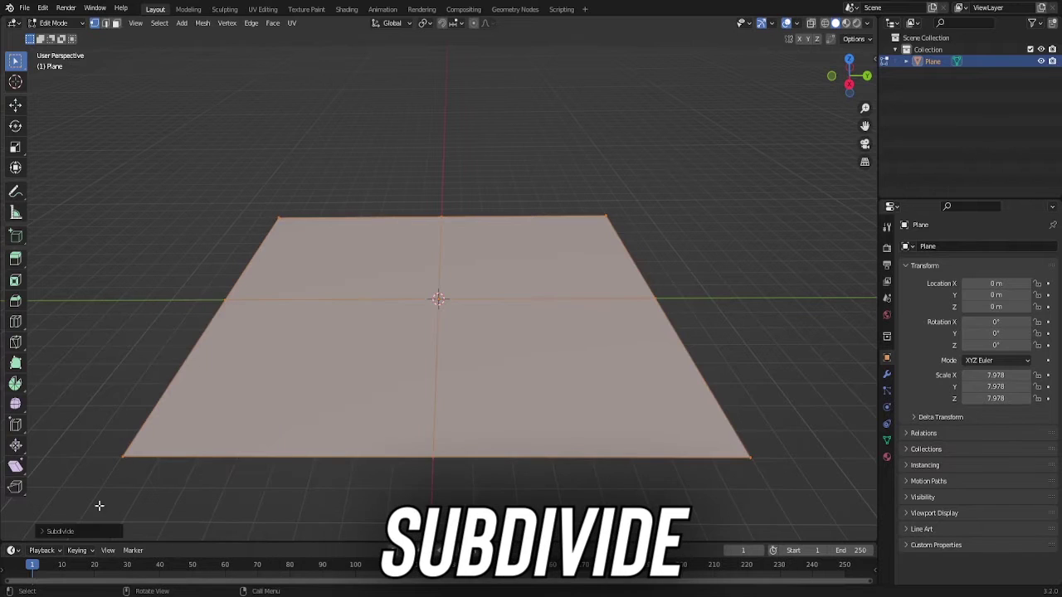
{"action": "double_click", "coordinate": [131, 449]}
{"action": "type", "text": "70"}
{"action": "key", "text": "Return"}
{"action": "key", "text": "Tab"}
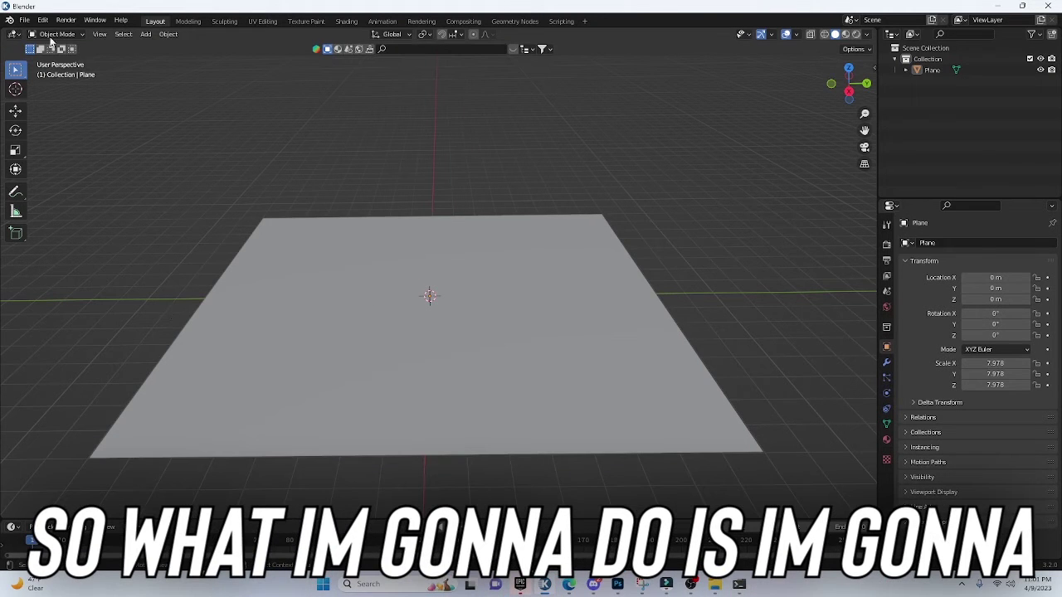
Step: Find 'node wran' in Preferences > Add-ons to enable Node Wrangler, then close Preferences
{"action": "left_click", "coordinate": [42, 20]}
{"action": "left_click", "coordinate": [68, 177]}
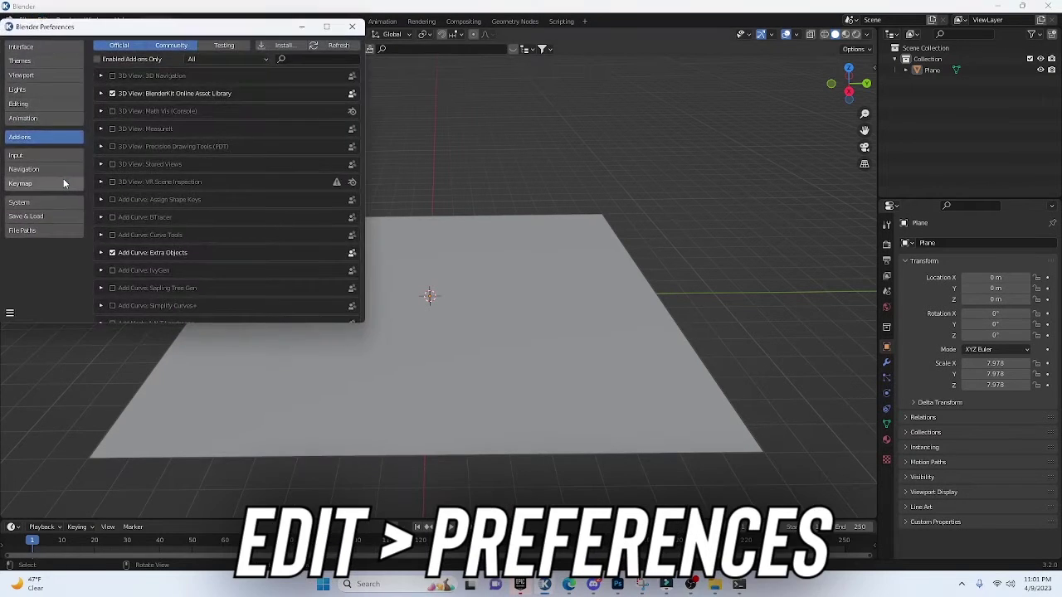
{"action": "left_click", "coordinate": [296, 58]}
{"action": "type", "text": "node wrangler"}
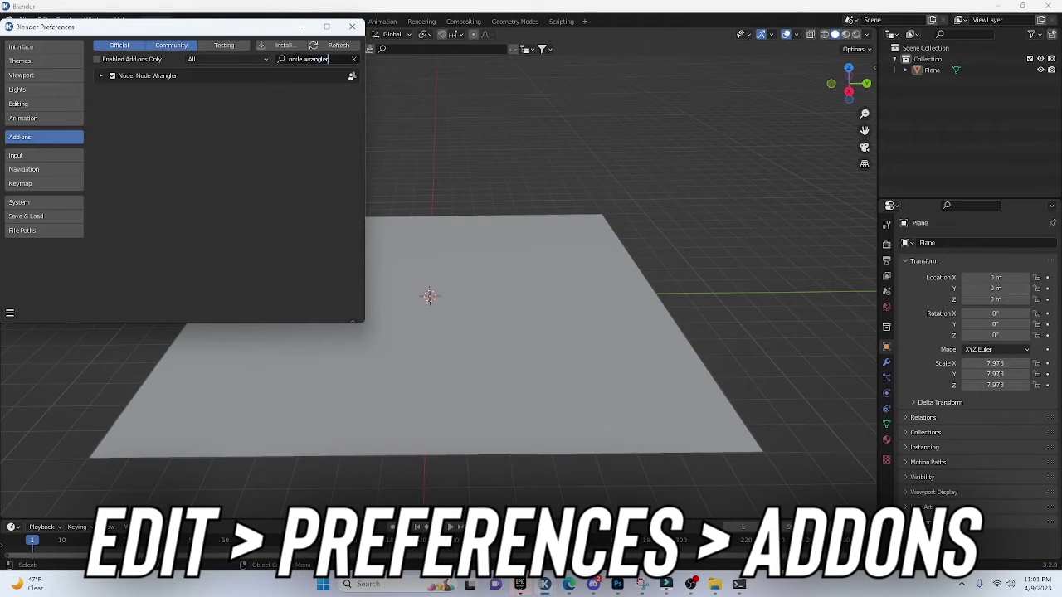
{"action": "key", "text": "Return"}
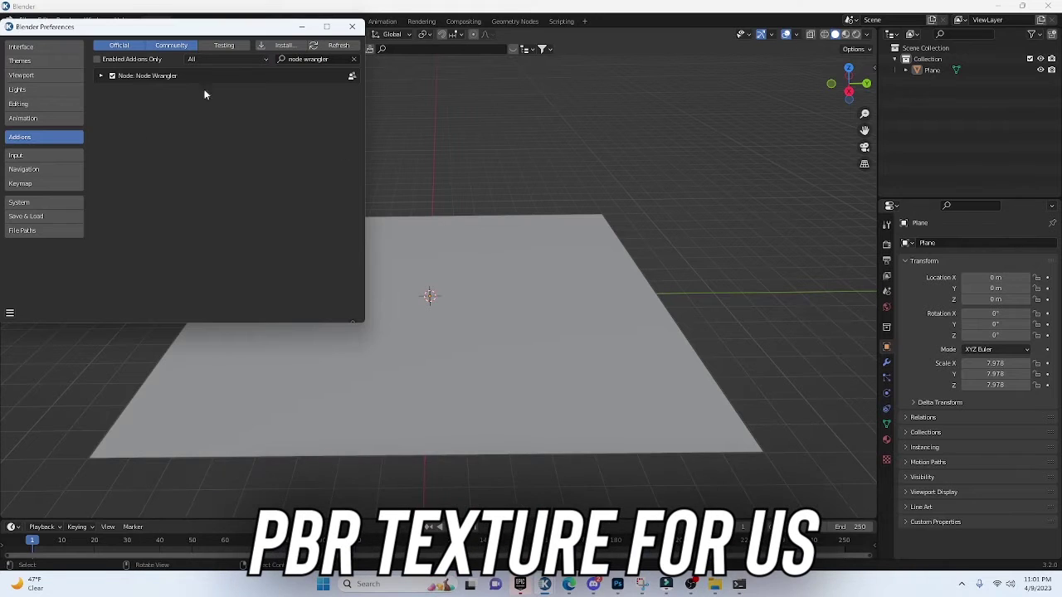
{"action": "left_click", "coordinate": [353, 28]}
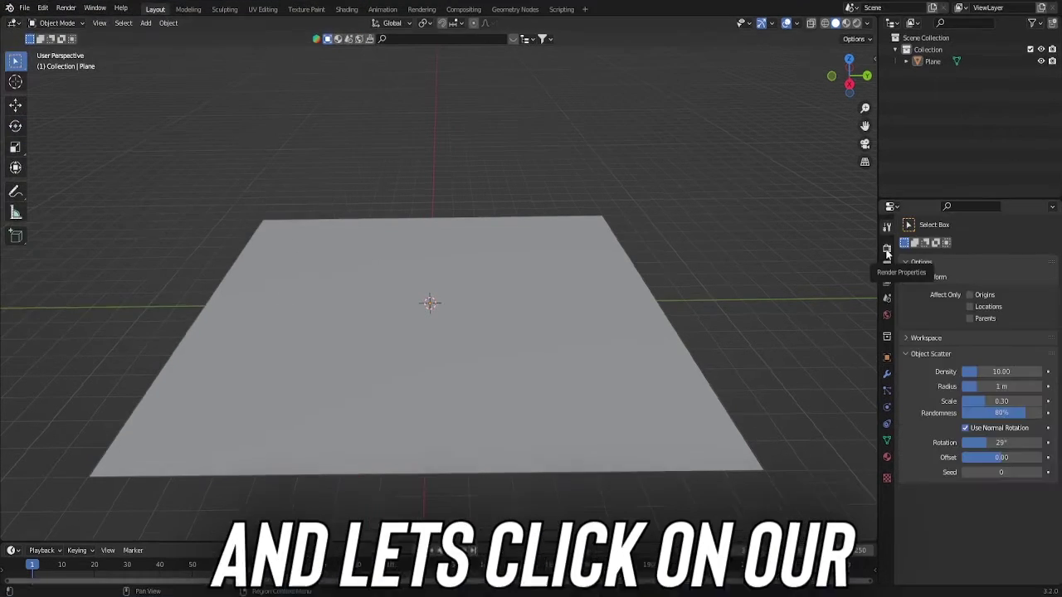
Step: Switch the render engine to Cycles and turn on the rendered viewport preview
{"action": "left_click", "coordinate": [887, 249]}
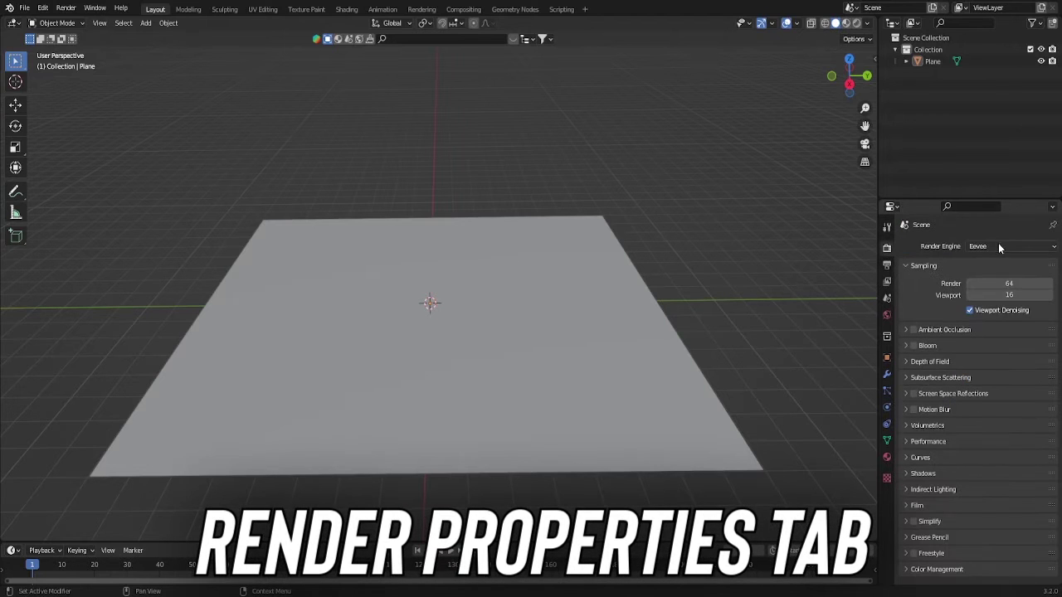
{"action": "left_click", "coordinate": [979, 245]}
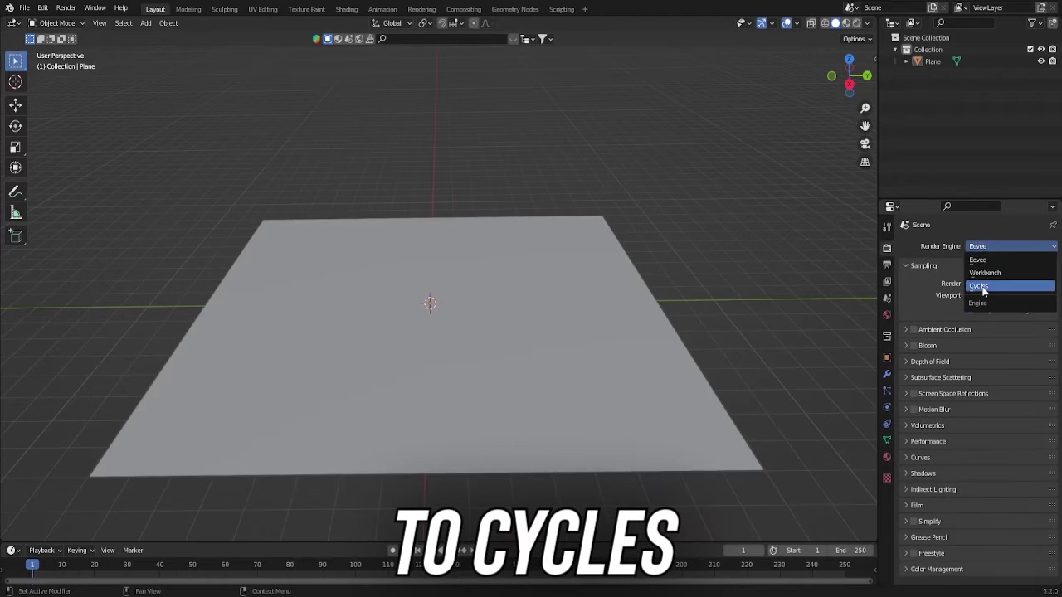
{"action": "left_click", "coordinate": [974, 285]}
{"action": "left_click", "coordinate": [857, 24]}
Step: Set the World colour to an Environment Texture for HDRI lighting
{"action": "left_click", "coordinate": [887, 314]}
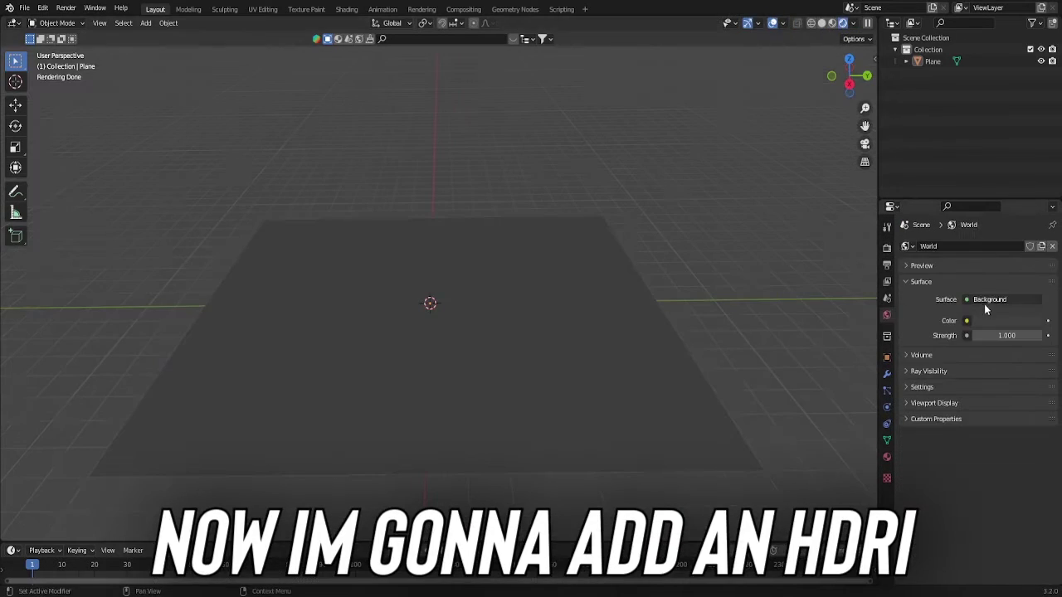
{"action": "left_click", "coordinate": [970, 320]}
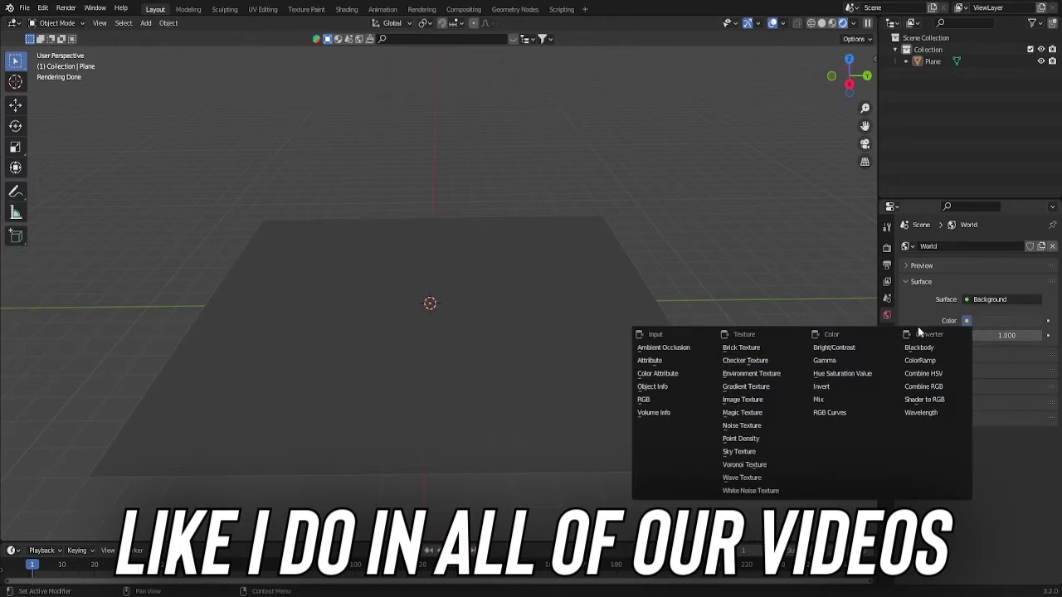
{"action": "left_click", "coordinate": [751, 373]}
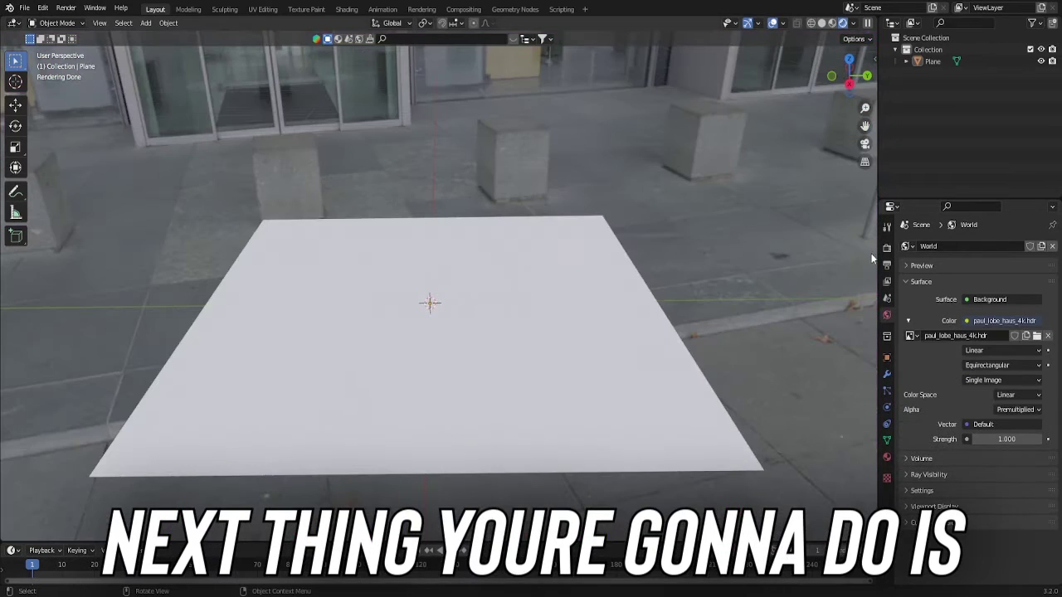
Step: Enable Transparent under the render settings' Film section
{"action": "left_click", "coordinate": [887, 247]}
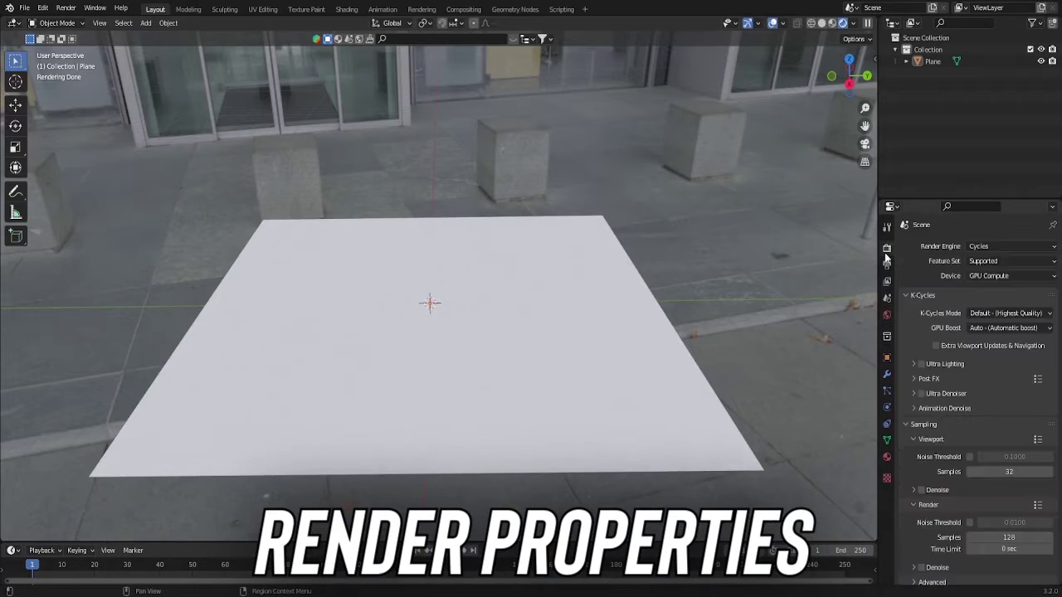
{"action": "scroll", "coordinate": [954, 427], "scroll_direction": "down", "scroll_amount": 5}
{"action": "left_click", "coordinate": [917, 497]}
{"action": "scroll", "coordinate": [919, 487], "scroll_direction": "down", "scroll_amount": 3}
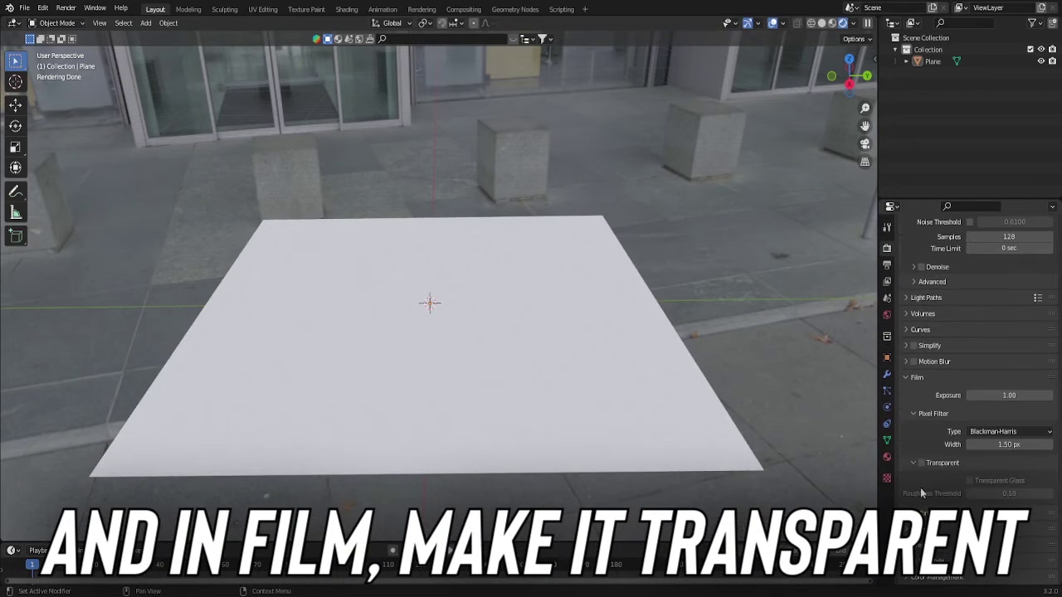
{"action": "left_click", "coordinate": [921, 463]}
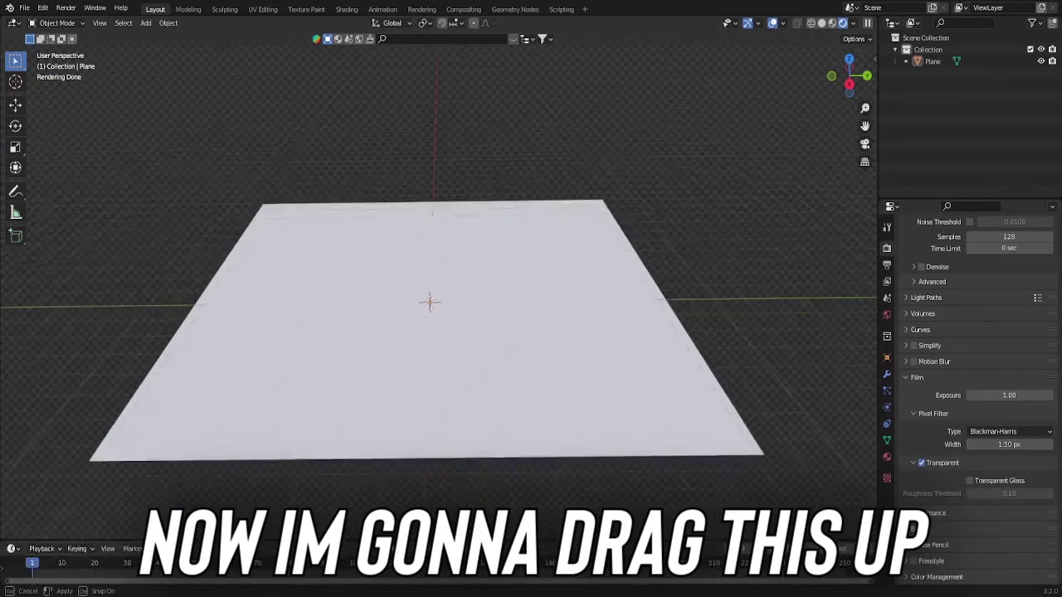
Step: Enlarge the lower area and turn the Timeline into a Shader Editor
{"action": "left_click_drag", "start_coordinate": [12, 546], "coordinate": [12, 350]}
{"action": "left_click", "coordinate": [12, 349]}
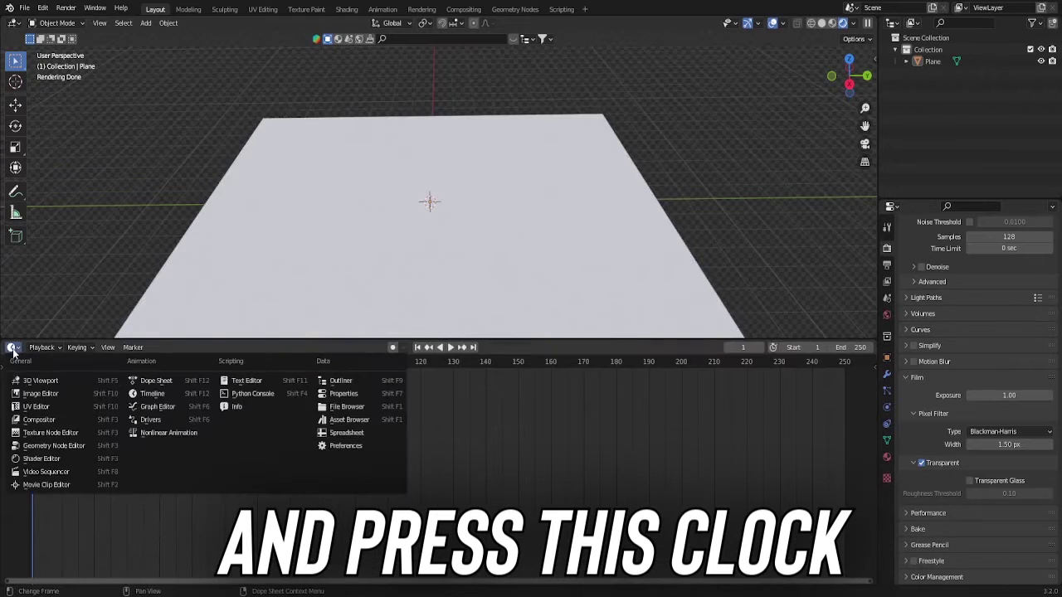
{"action": "left_click", "coordinate": [38, 456]}
{"action": "left_click_drag", "start_coordinate": [191, 341], "coordinate": [173, 381]}
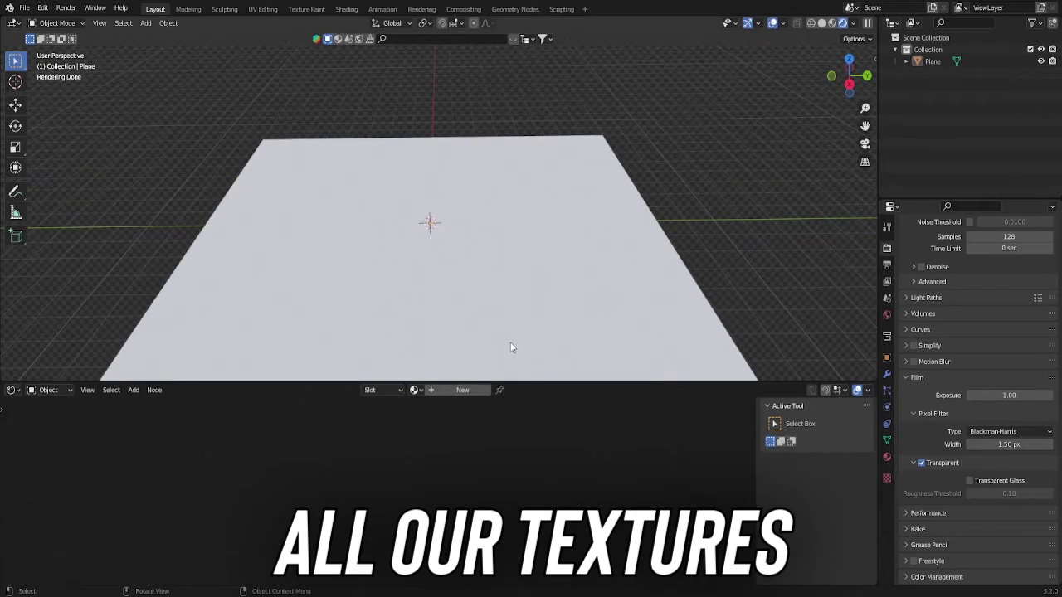
Step: Select the plane and create a new material, Material.001, for it
{"action": "left_click", "coordinate": [444, 238]}
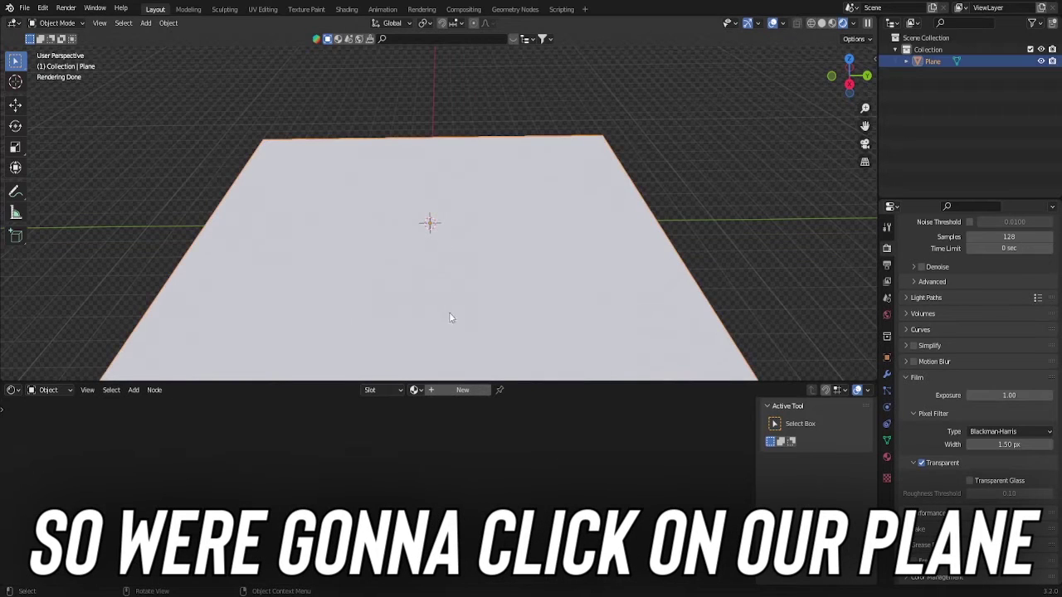
{"action": "left_click", "coordinate": [462, 390]}
{"action": "left_click_drag", "start_coordinate": [452, 382], "coordinate": [452, 337]}
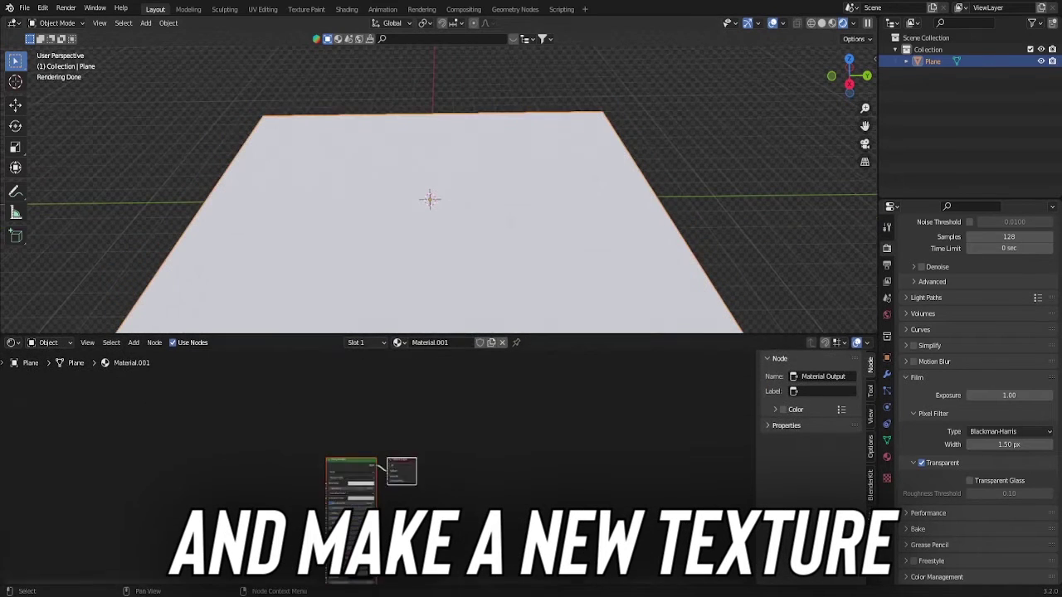
{"action": "scroll", "coordinate": [378, 464], "scroll_direction": "up", "scroll_amount": 5}
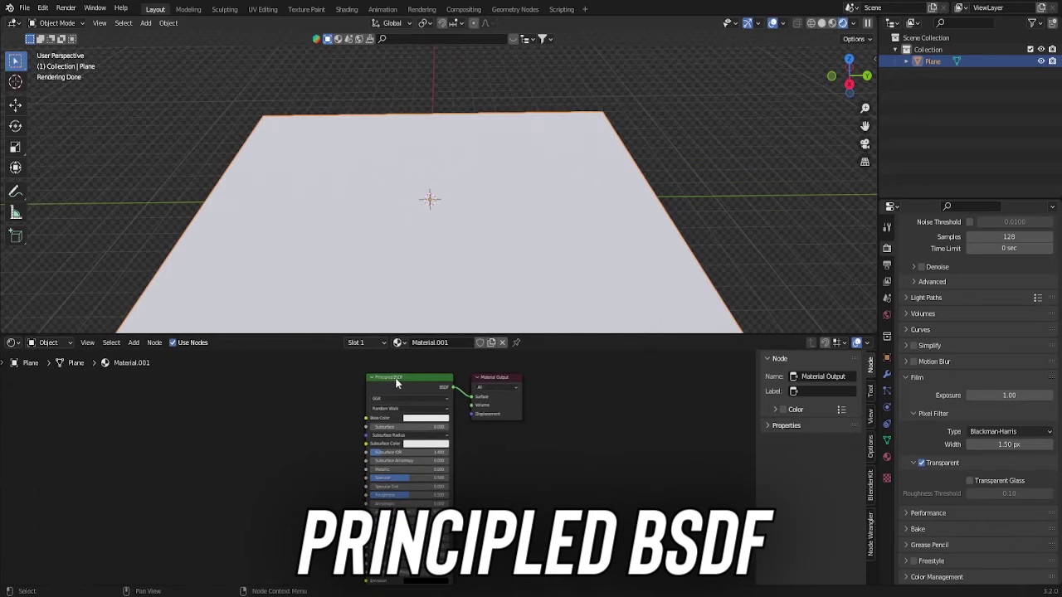
Step: Select the Principled BSDF and choose all six wood-floor maps with Ctrl+Shift+T
{"action": "left_click", "coordinate": [397, 383]}
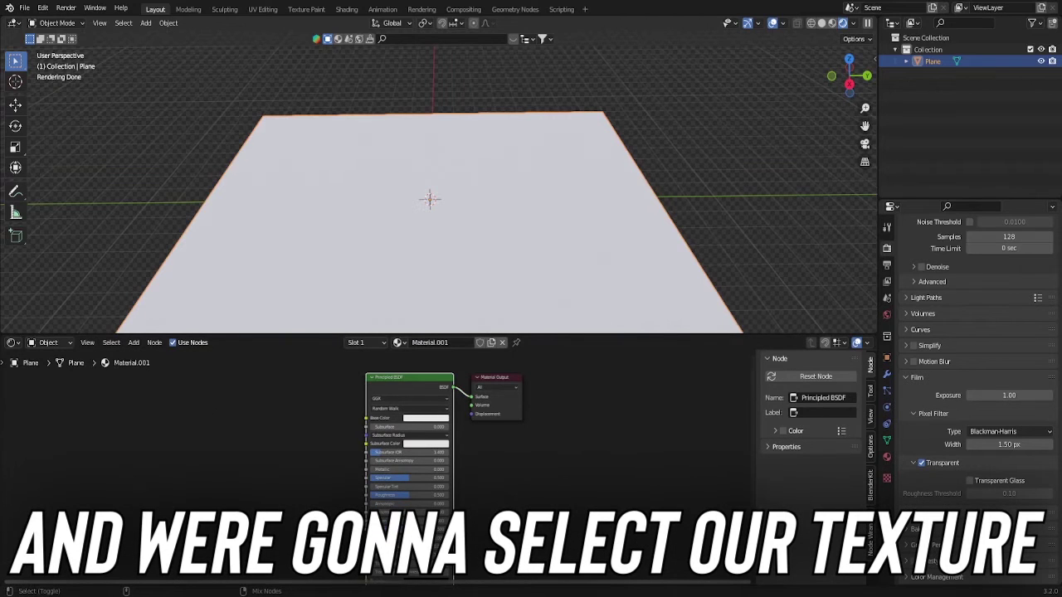
{"action": "key", "text": "ctrl+shift+t"}
{"action": "left_click_drag", "start_coordinate": [654, 428], "coordinate": [405, 212]}
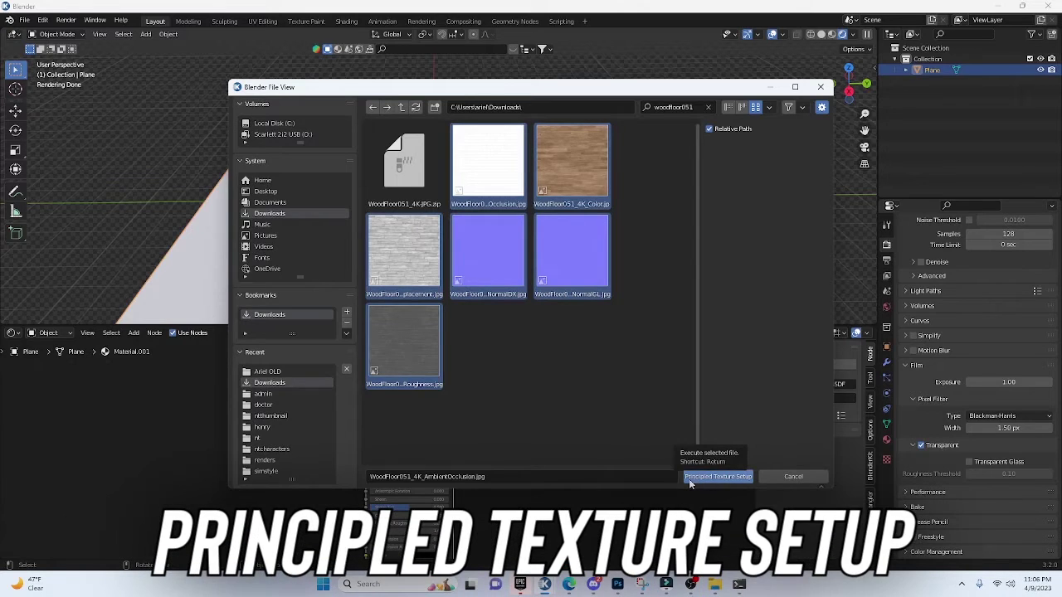
Step: Run Principled Texture Setup on the wood maps and set Mapping Rotation Z to 90°
{"action": "left_click", "coordinate": [718, 477]}
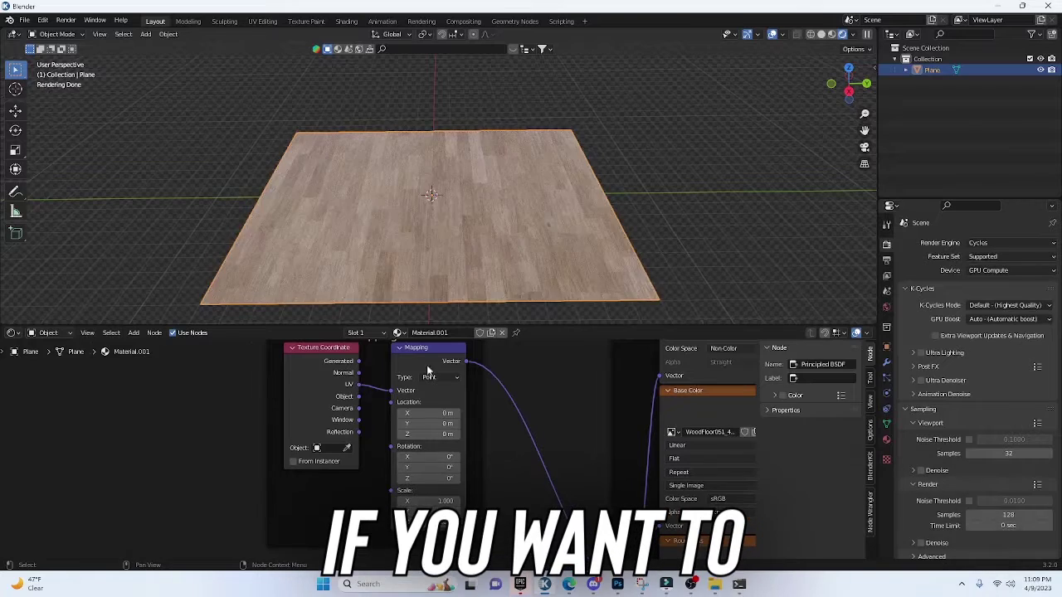
{"action": "left_click", "coordinate": [151, 278]}
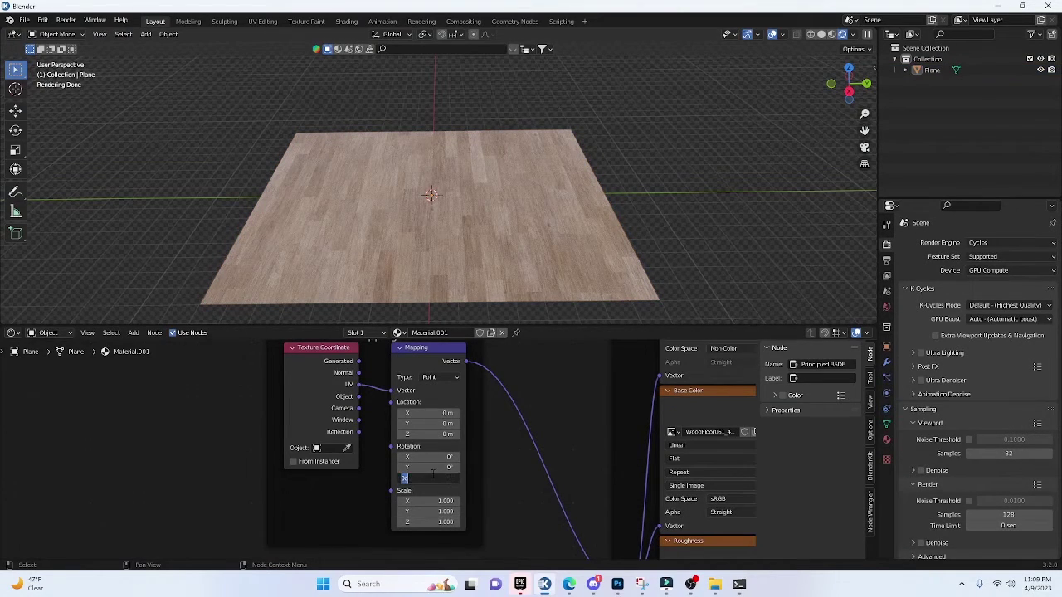
{"action": "key", "text": "Return"}
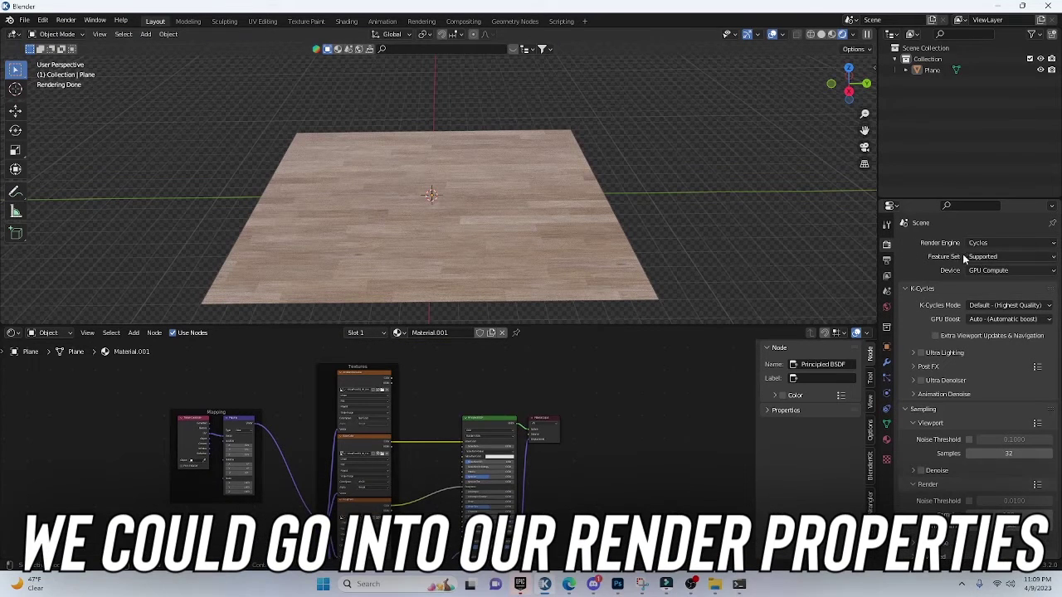
Step: Set the Cycles feature set to Experimental and add a Subdivision Surface modifier with Adaptive Subdivision
{"action": "left_click", "coordinate": [977, 257]}
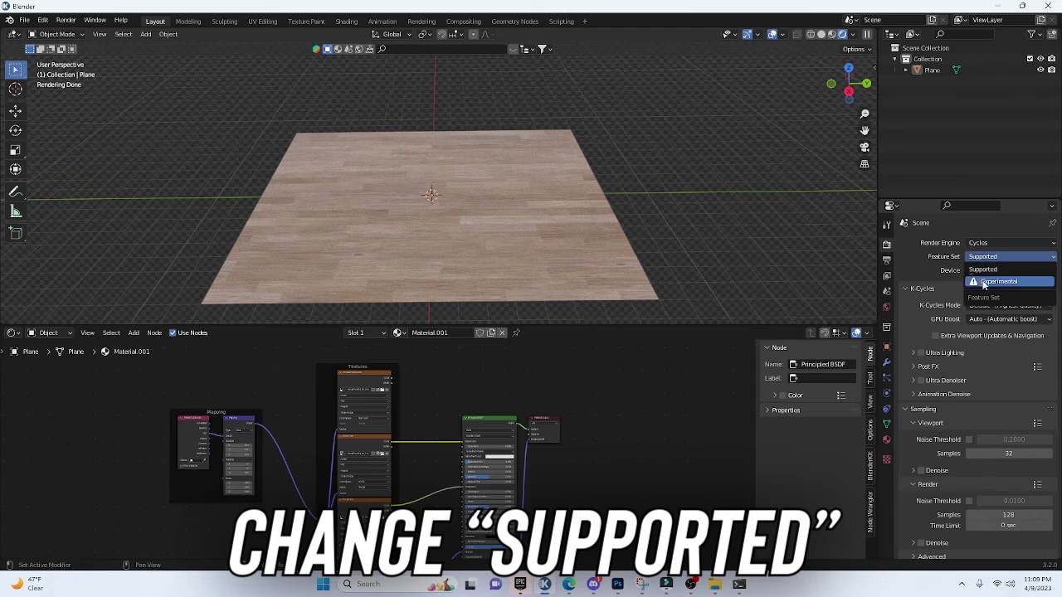
{"action": "left_click", "coordinate": [996, 282]}
{"action": "left_click", "coordinate": [887, 359]}
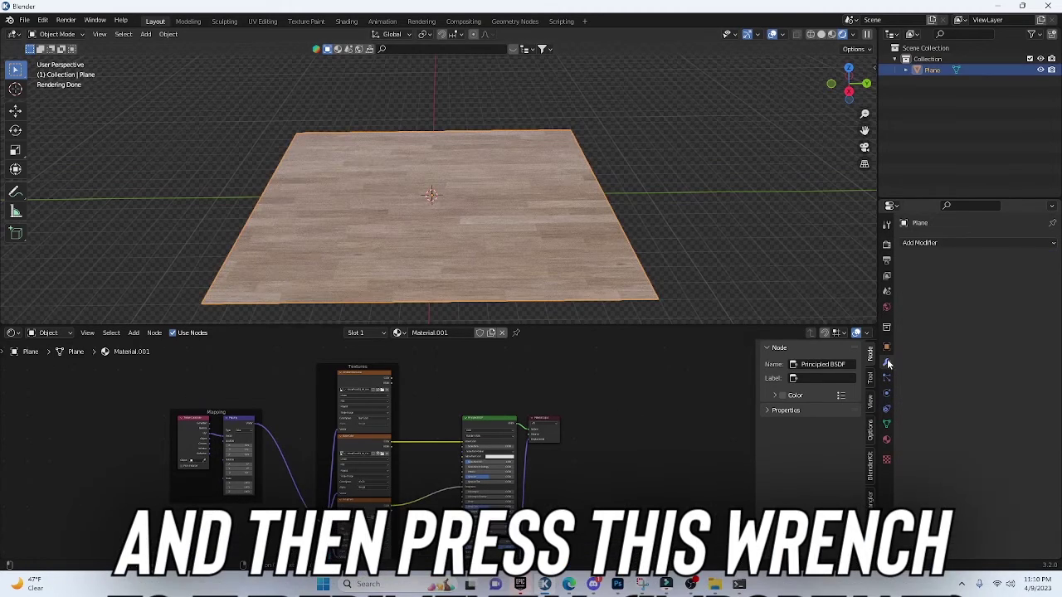
{"action": "left_click", "coordinate": [978, 242]}
{"action": "left_click", "coordinate": [855, 445]}
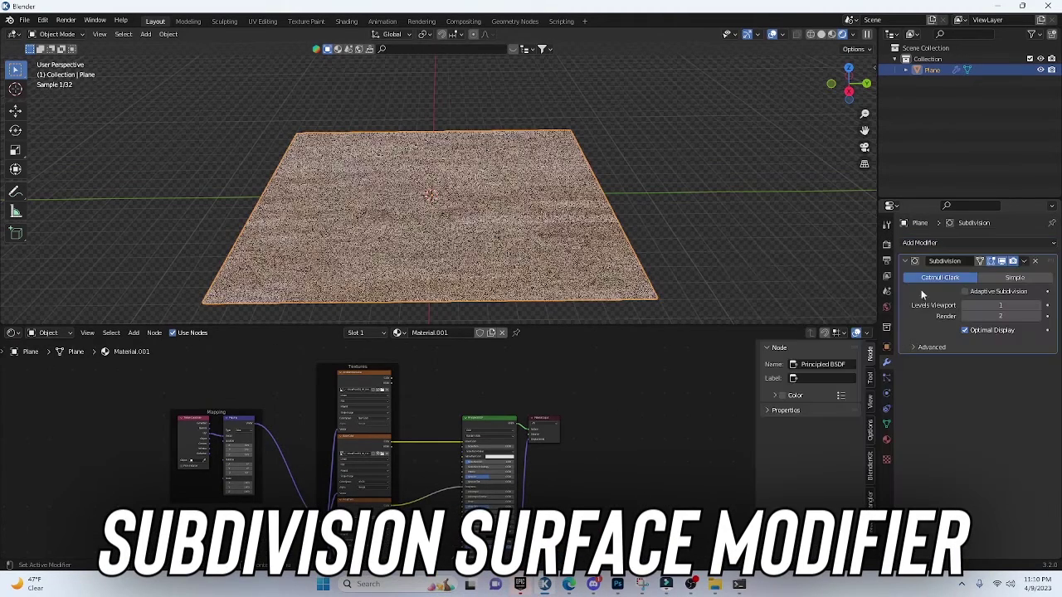
{"action": "left_click", "coordinate": [965, 292]}
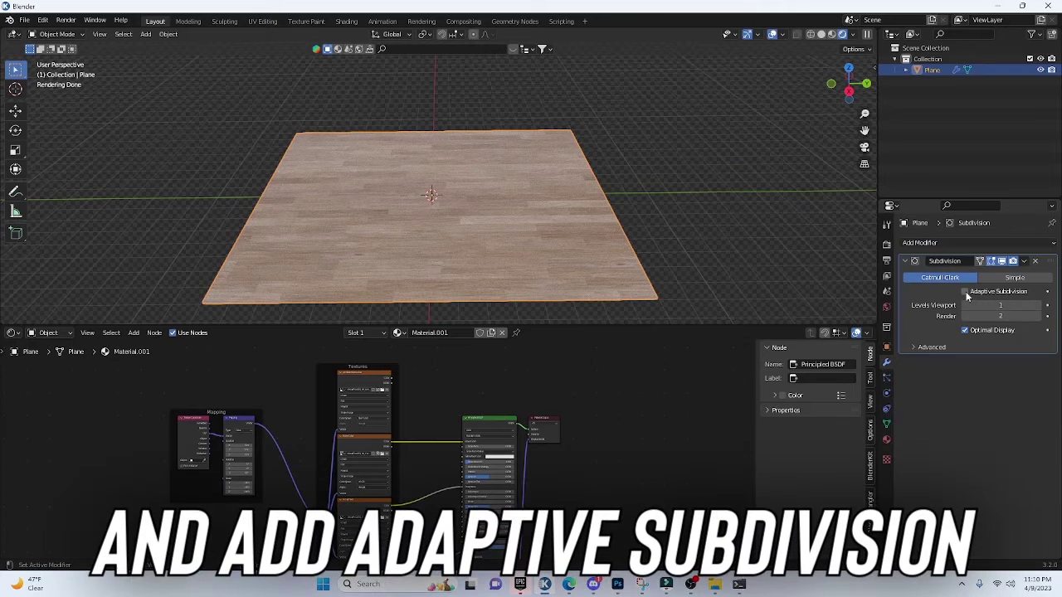
{"action": "left_click", "coordinate": [847, 301]}
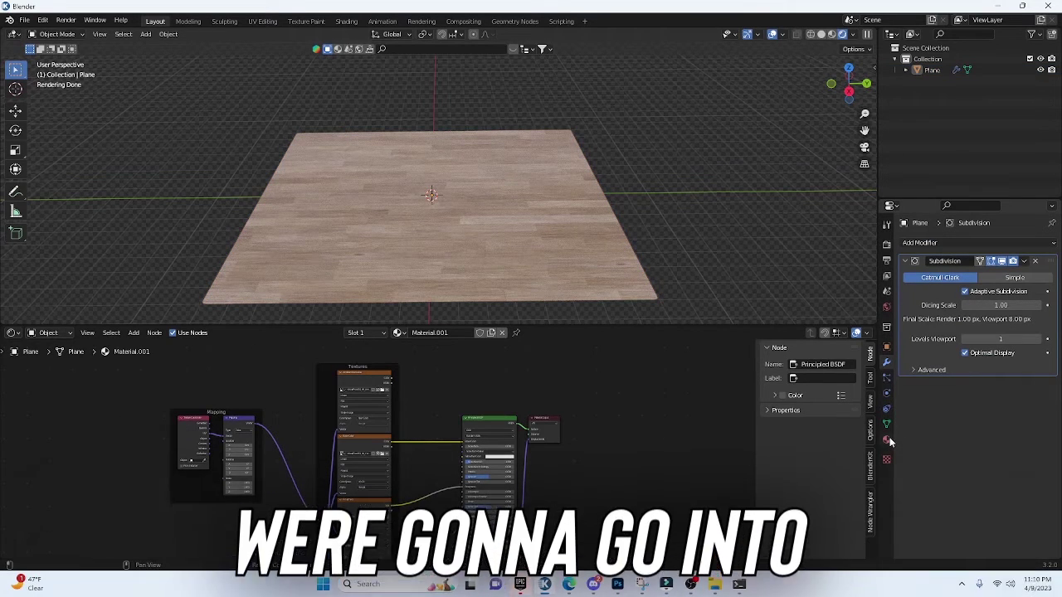
Step: Set the material's Settings > Surface Displacement method to Displacement and Bump
{"action": "left_click", "coordinate": [888, 440]}
{"action": "scroll", "coordinate": [929, 422], "scroll_direction": "down", "scroll_amount": 10}
{"action": "scroll", "coordinate": [930, 420], "scroll_direction": "down", "scroll_amount": 4}
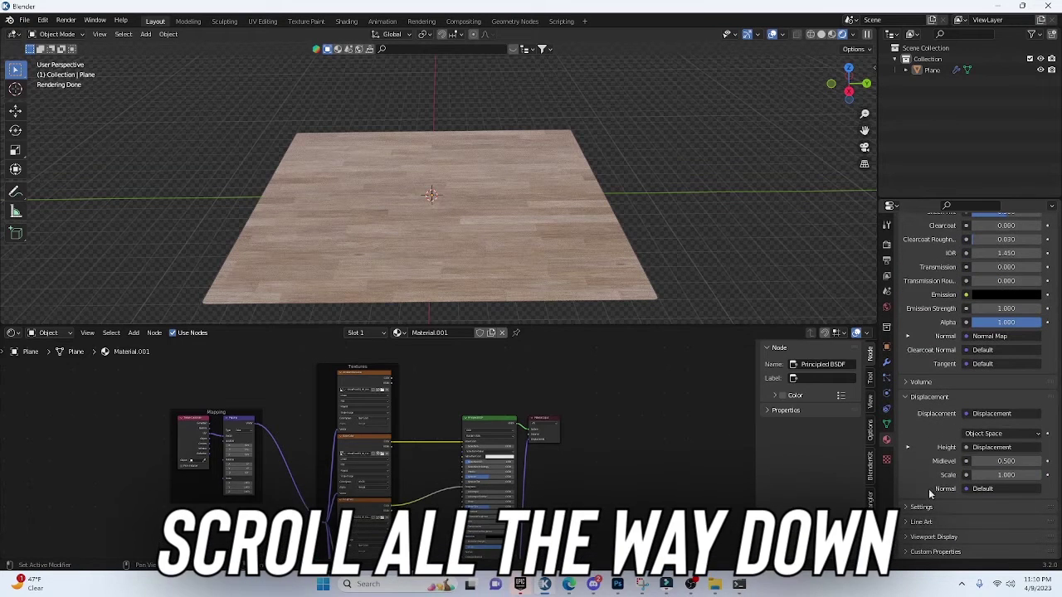
{"action": "scroll", "coordinate": [946, 481], "scroll_direction": "down", "scroll_amount": 3}
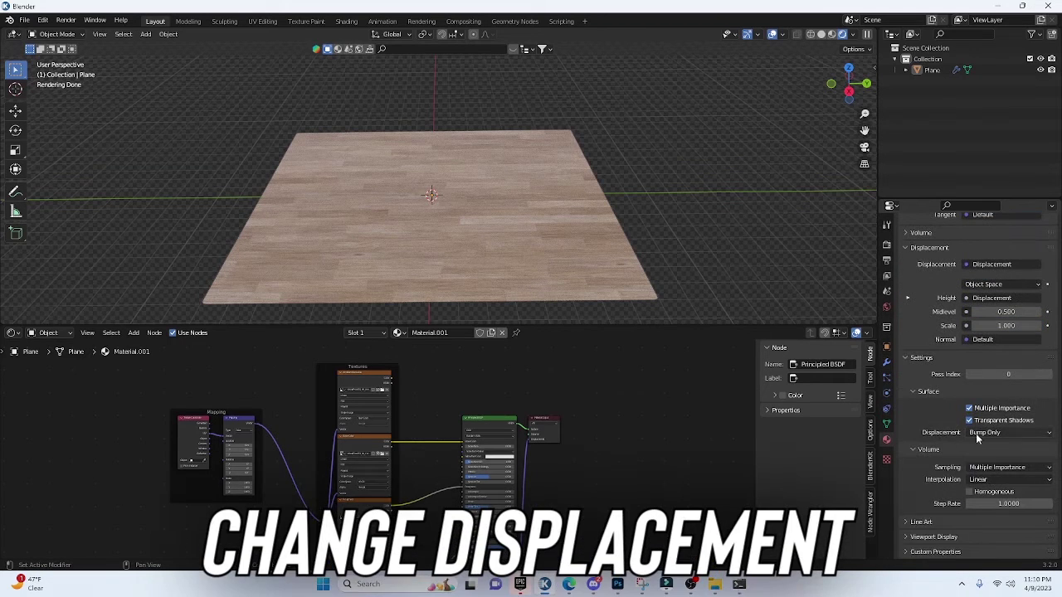
{"action": "left_click", "coordinate": [985, 433]}
{"action": "left_click", "coordinate": [989, 470]}
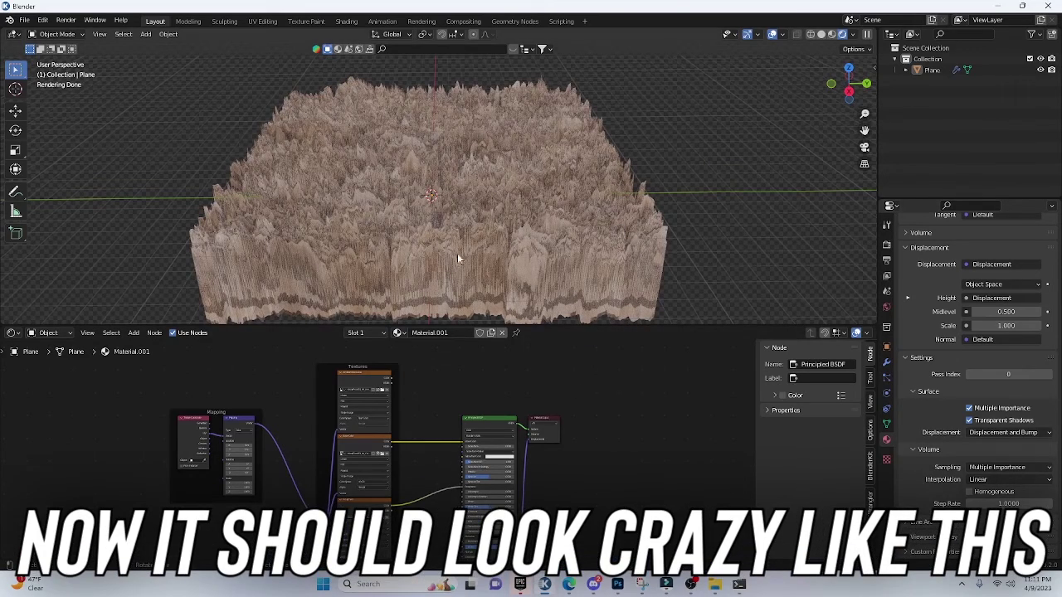
{"action": "scroll", "coordinate": [502, 496], "scroll_direction": "up", "scroll_amount": 3}
Step: Set the Displacement node's Scale to 0.010, then walk through the scene to inspect the floor
{"action": "middle_click_drag", "start_coordinate": [502, 496], "coordinate": [373, 468]}
{"action": "scroll", "coordinate": [374, 469], "scroll_direction": "up", "scroll_amount": 7}
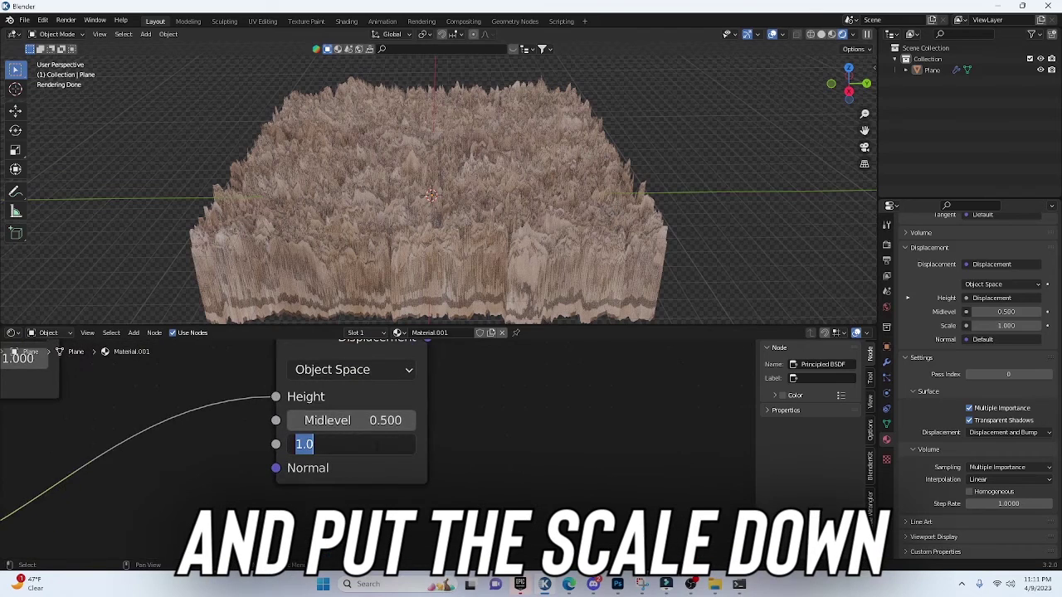
{"action": "type", "text": "01"}
{"action": "key", "text": "Return"}
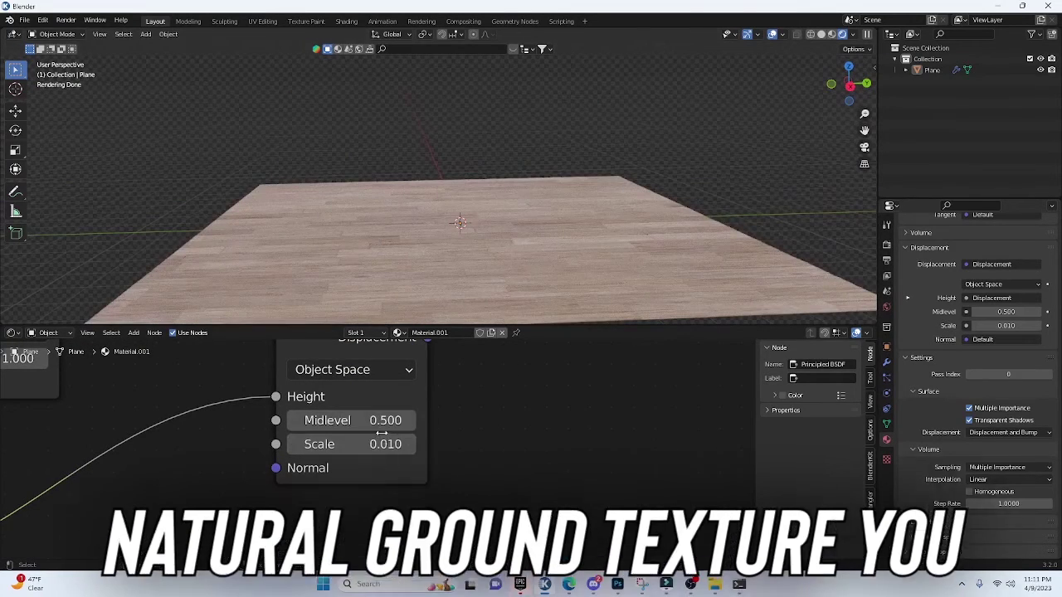
{"action": "left_click_drag", "start_coordinate": [377, 444], "coordinate": [332, 438]}
{"action": "left_click", "coordinate": [351, 444]}
{"action": "type", "text": "0.01"}
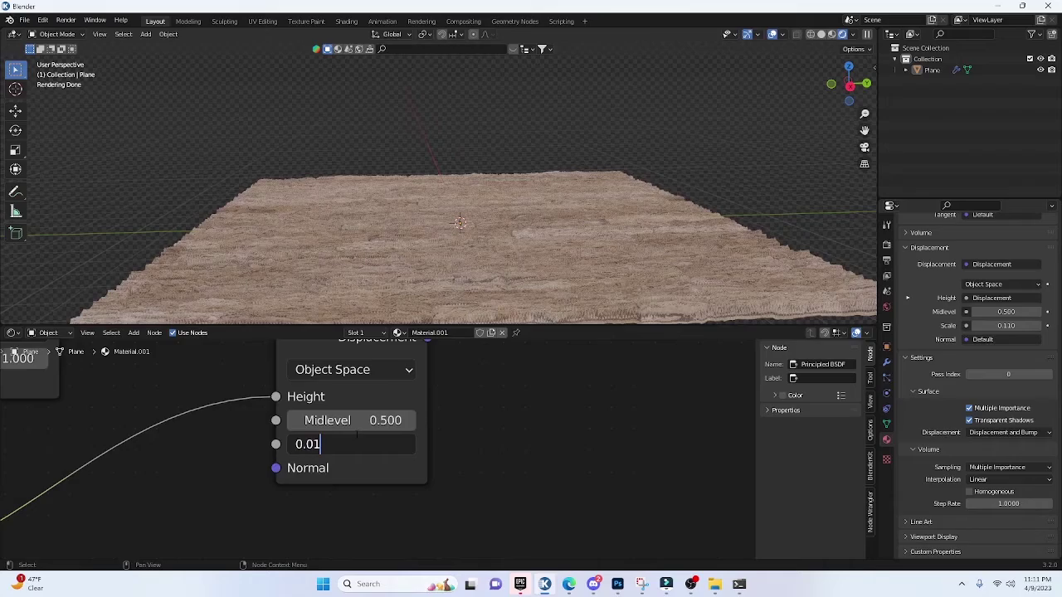
{"action": "key", "text": "Return"}
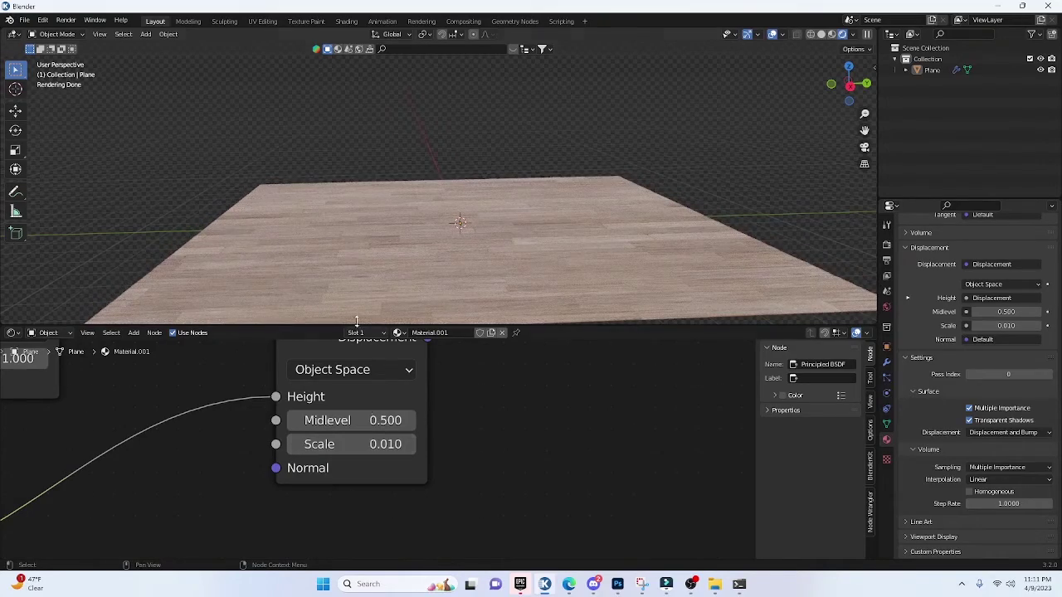
{"action": "key", "text": "shift+grave"}
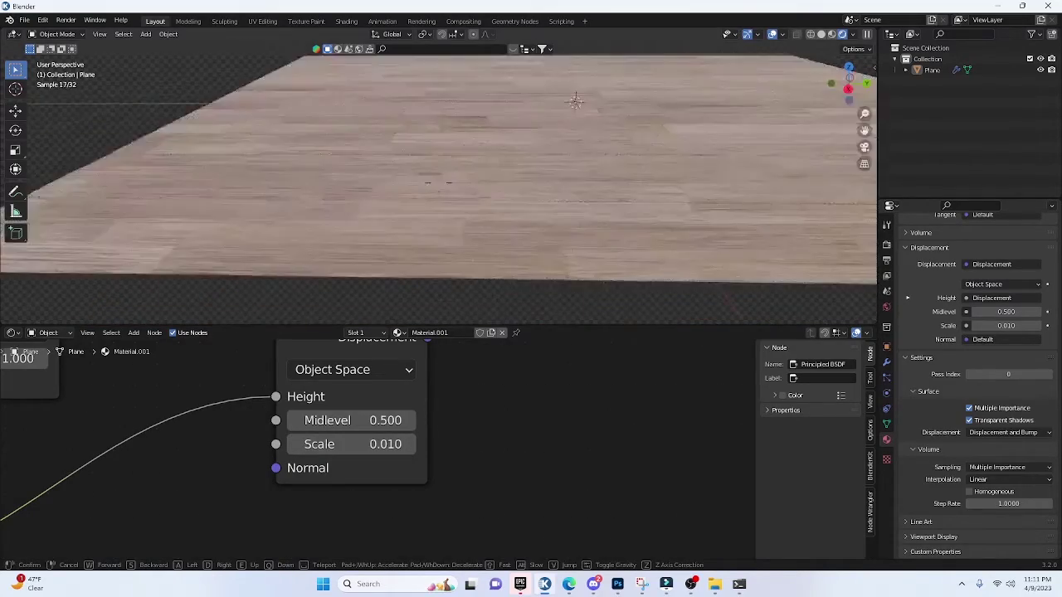
{"action": "key", "text": "s"}
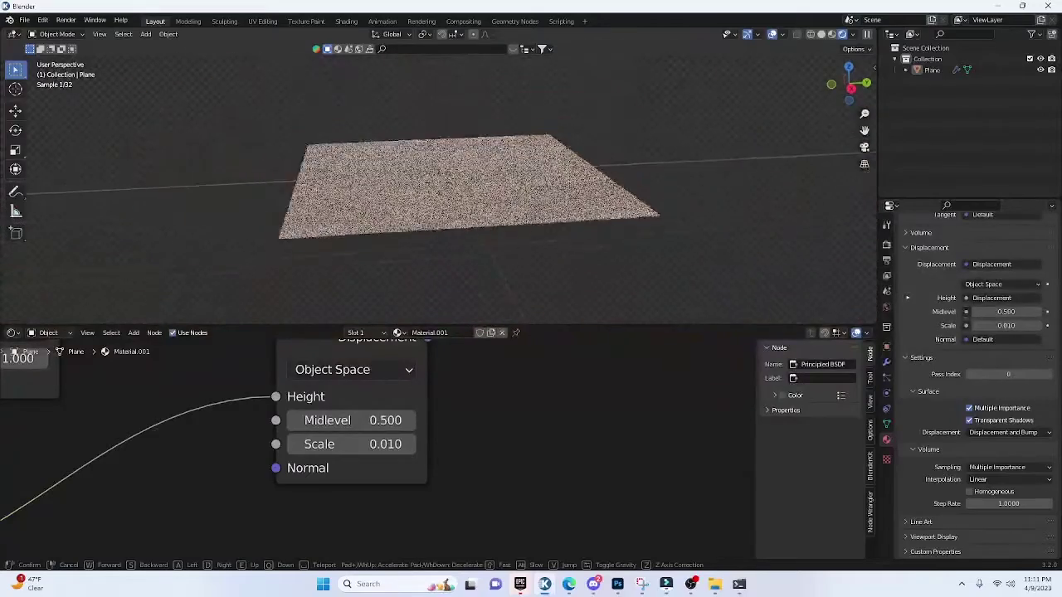